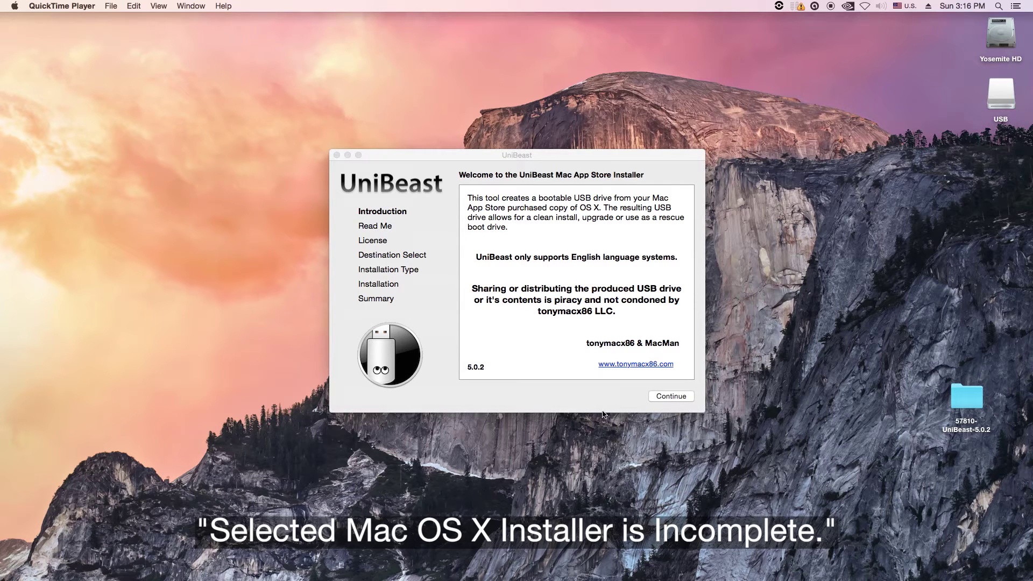
Agree to the UniBeast license, keep the USB drive as destination, and try continuing with Yosemite.
left_click(668, 396)
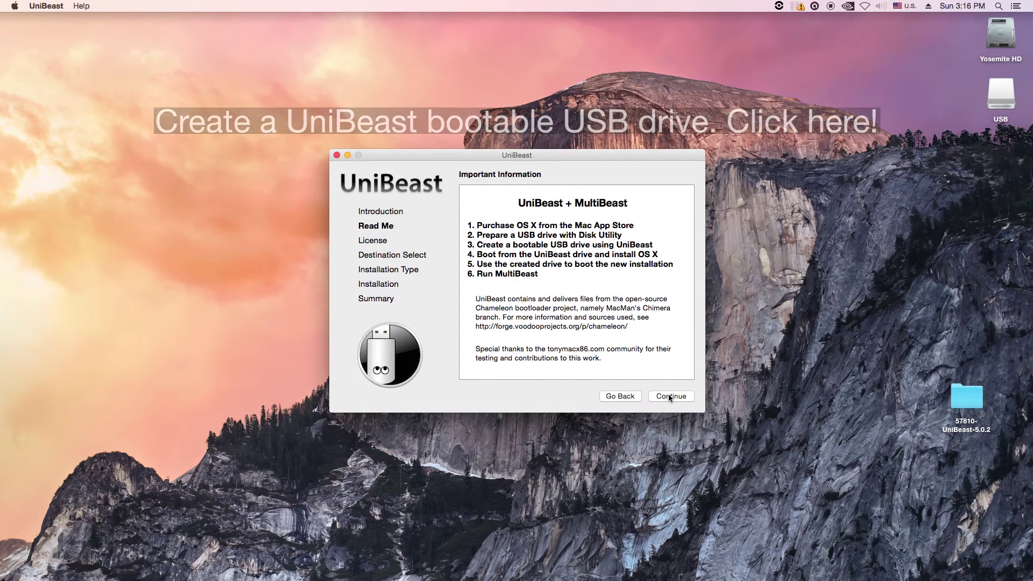
left_click(668, 397)
left_click(669, 396)
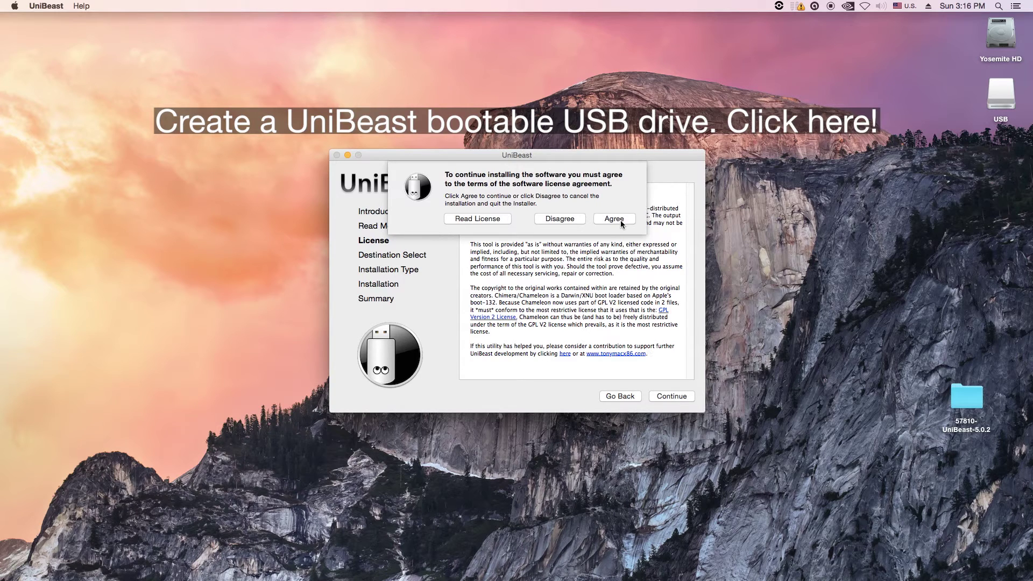
left_click(621, 219)
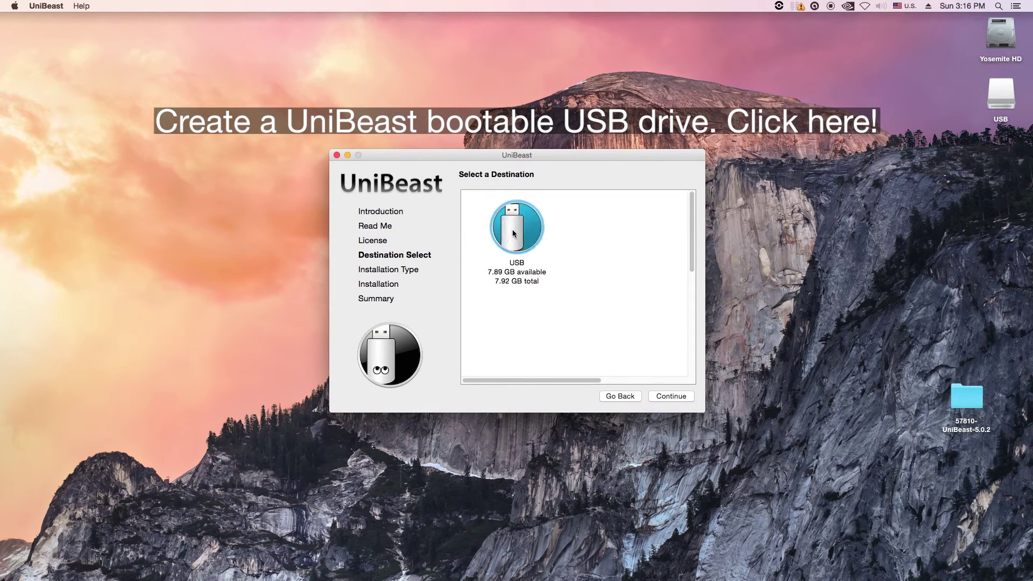
left_click(673, 397)
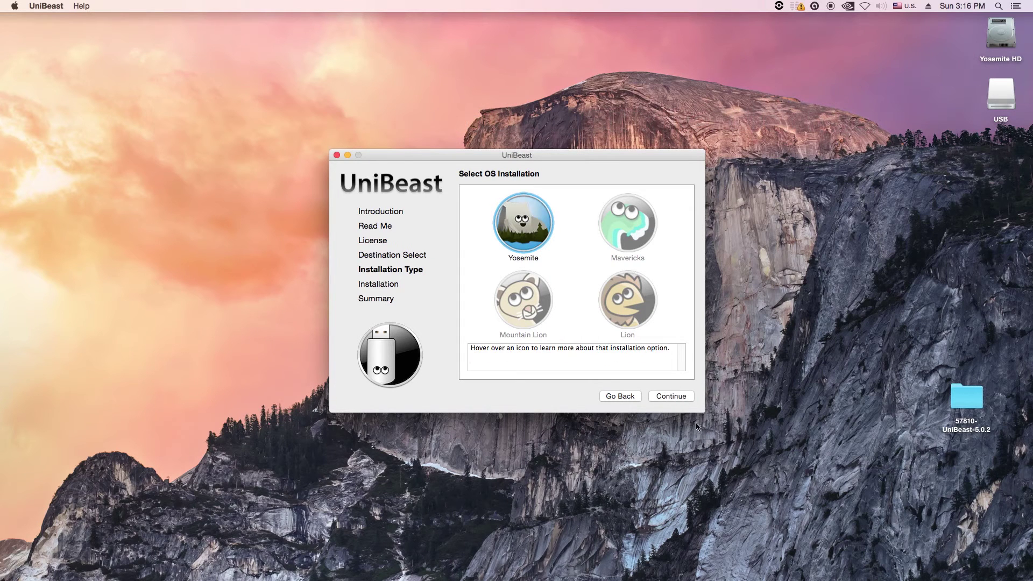
left_click(671, 396)
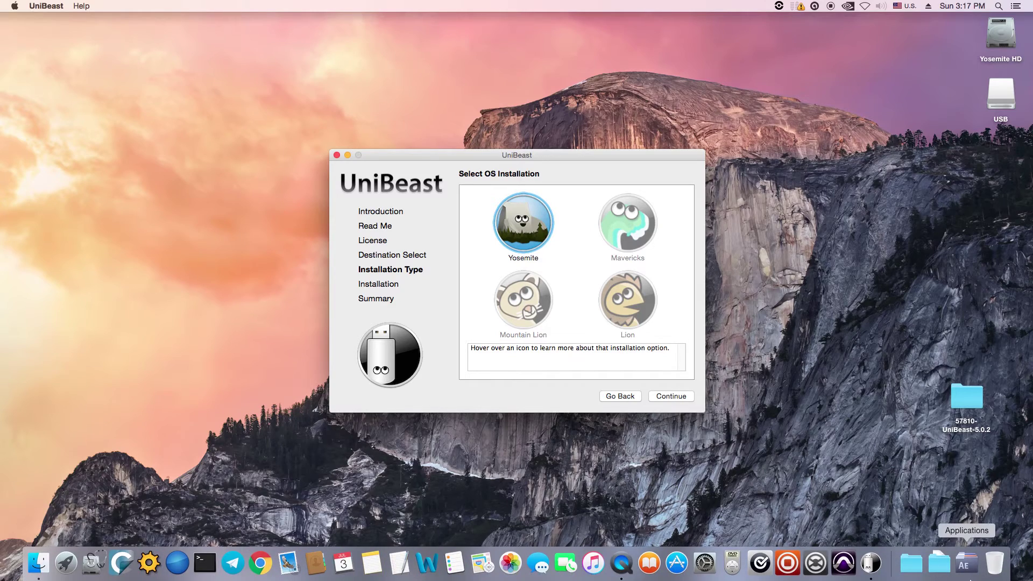
left_click(967, 576)
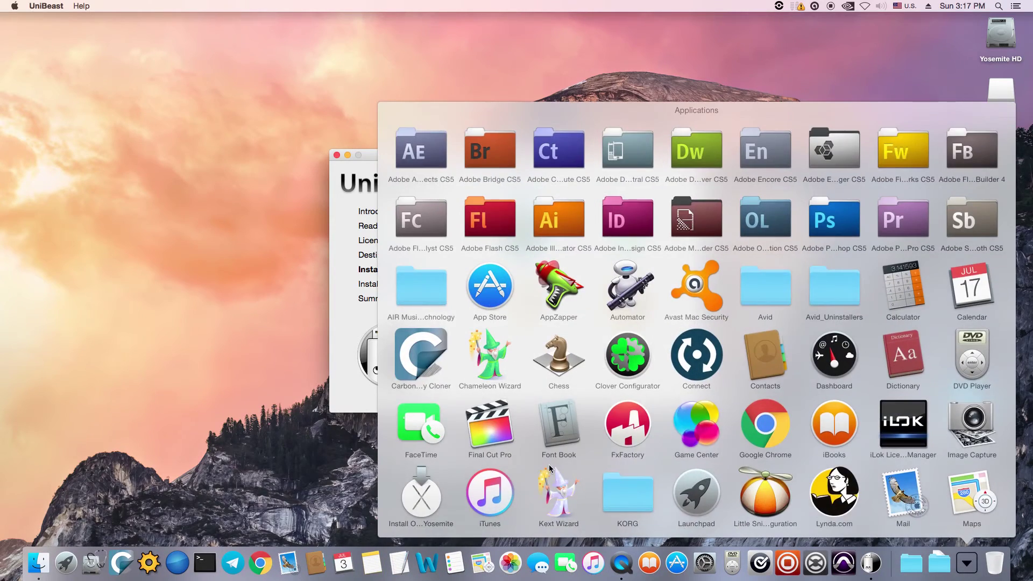
left_click(421, 377)
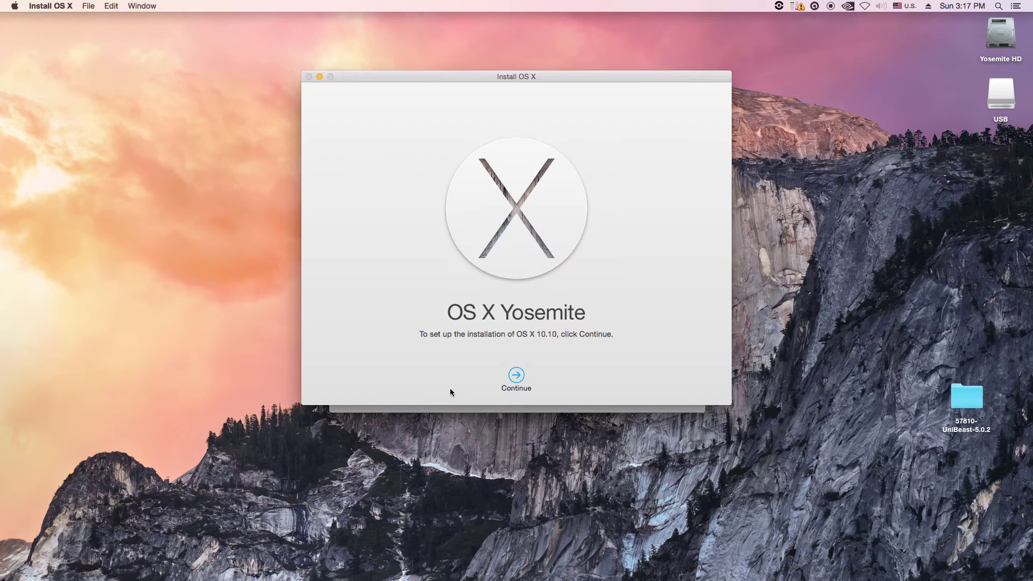
left_click(514, 383)
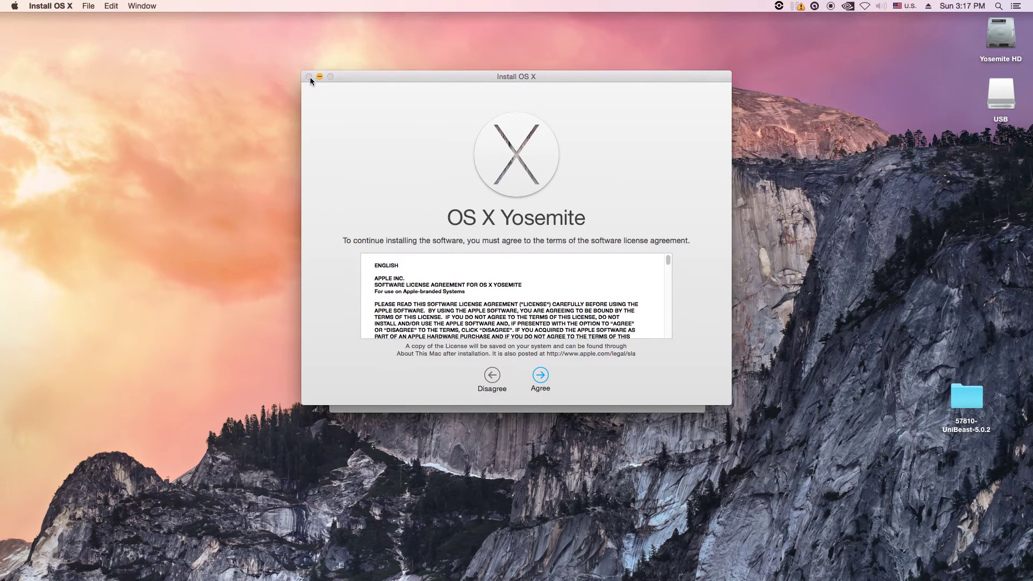
key("super+q")
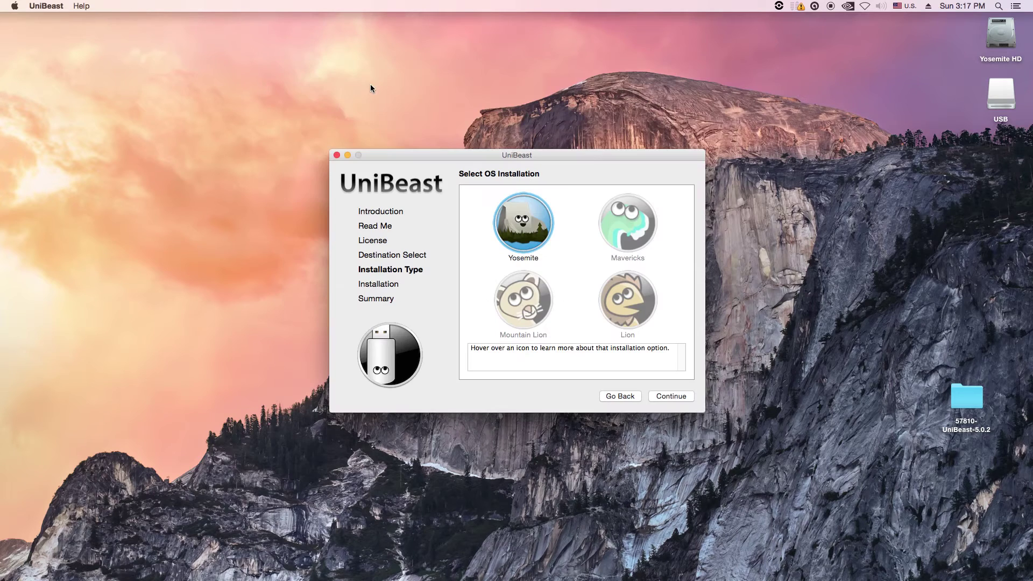
mouse_move(967, 564)
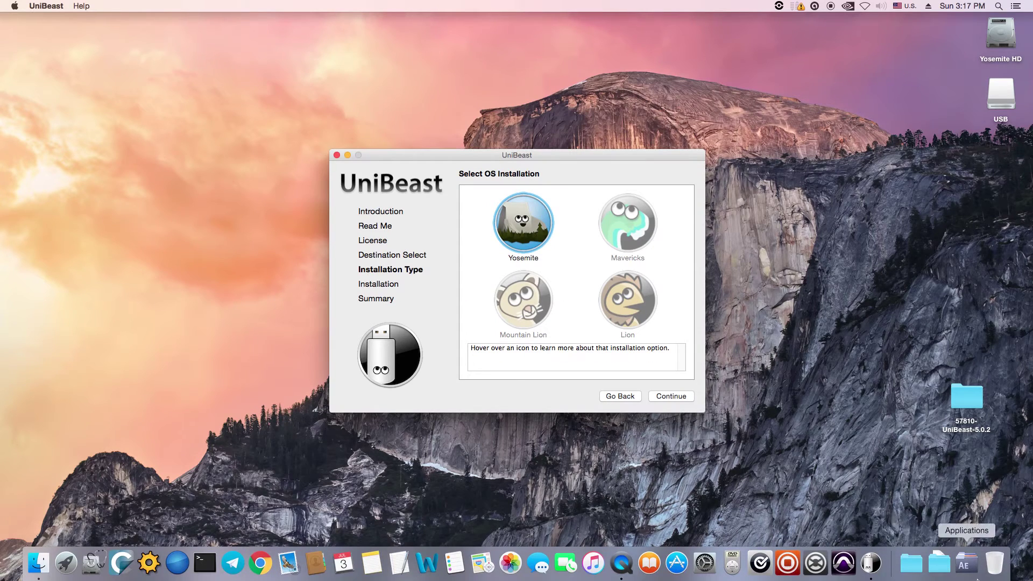
Permanently erase the Trash contents from the desktop, then quit UniBeast.
left_click(977, 569)
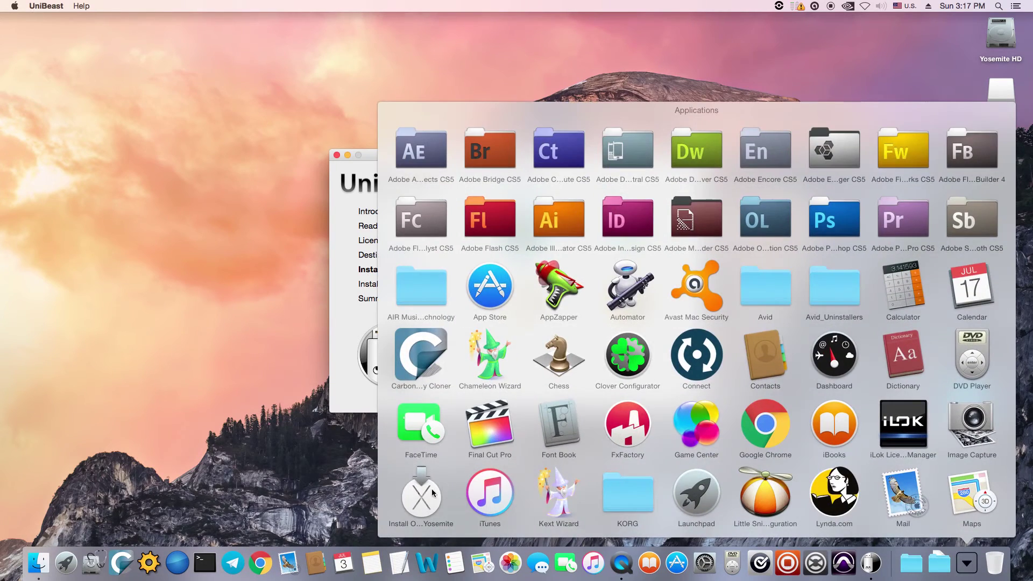
left_click(977, 569)
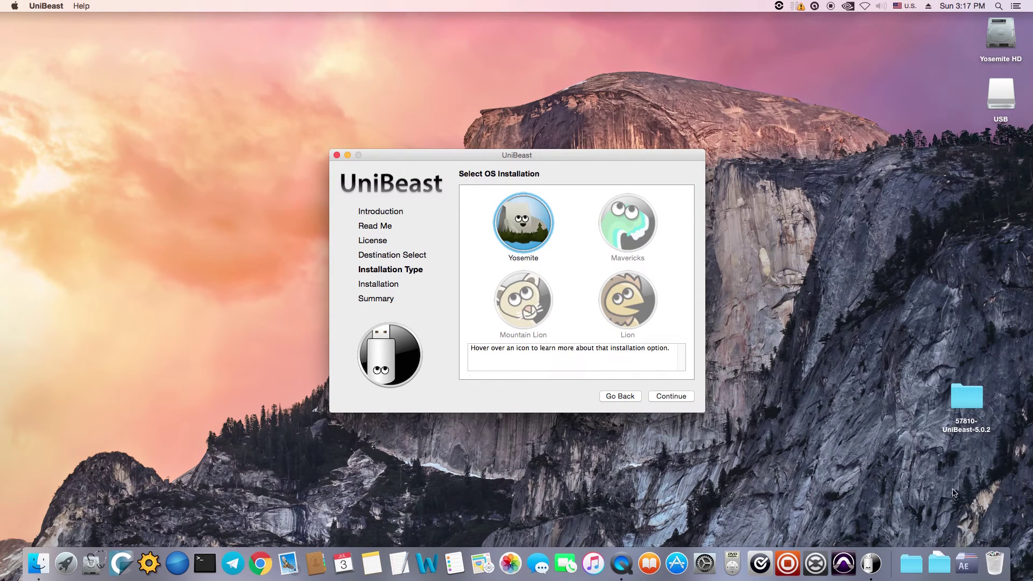
left_click(864, 391)
key("super+shift+BackSpace")
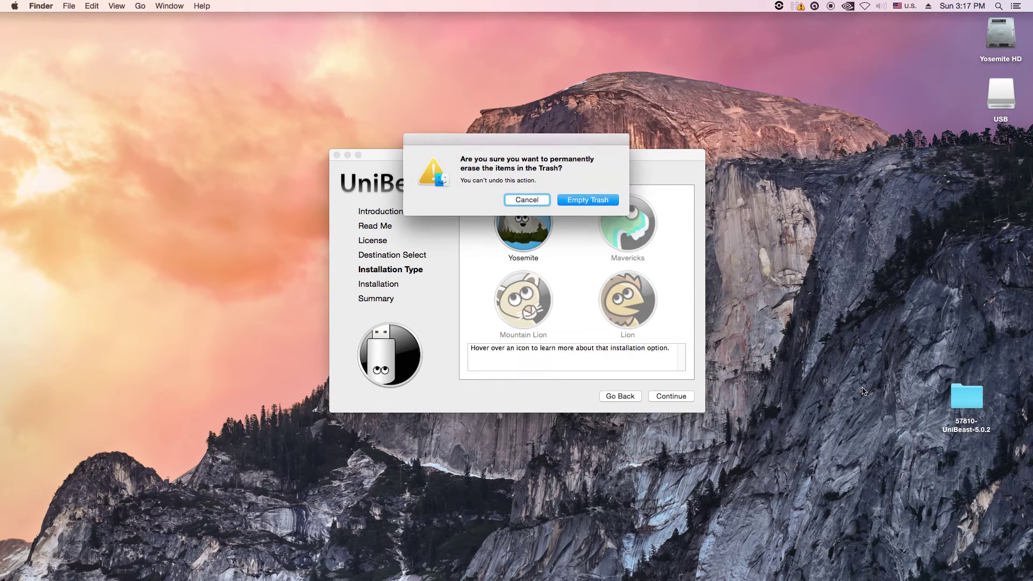
key("Return")
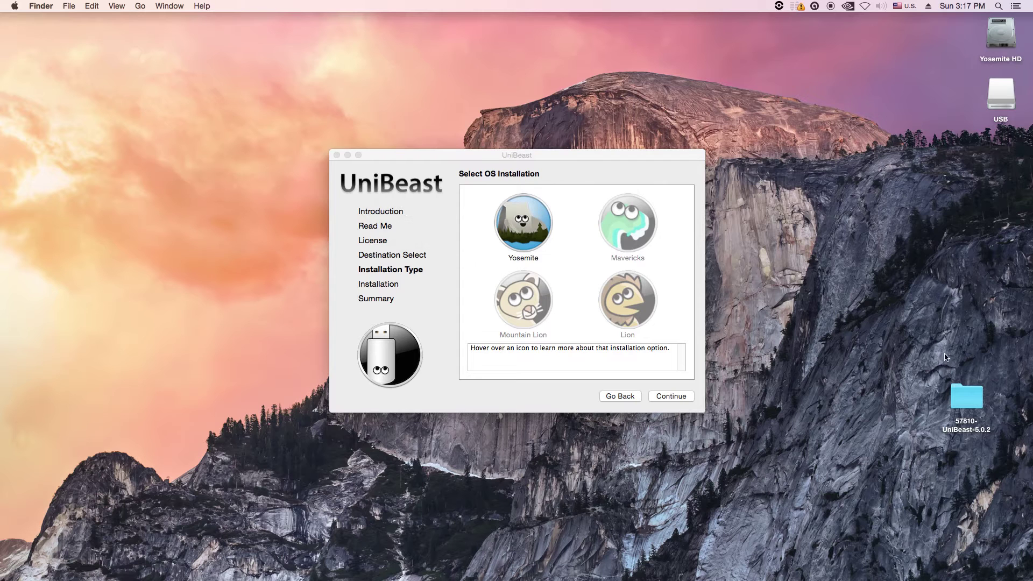
left_click(520, 387)
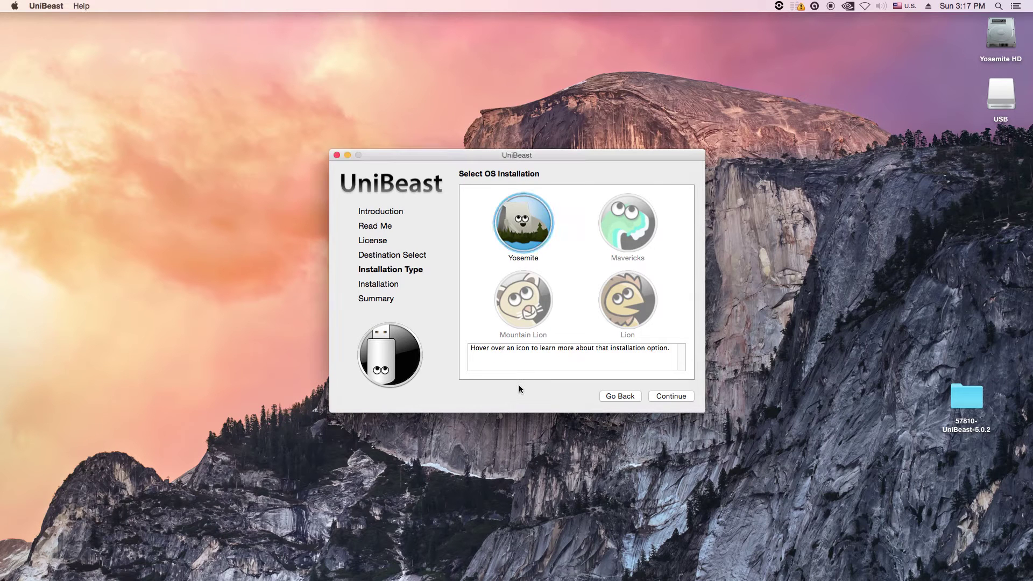
key("super+q")
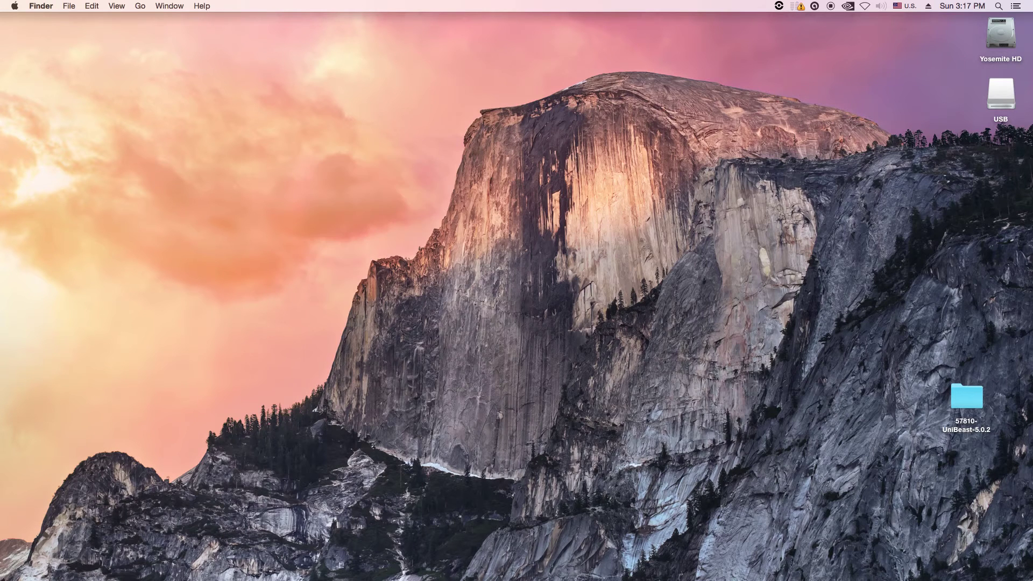
Download OS X Yosemite from the App Store's Purchased list, confirming the full installer download.
left_click(696, 572)
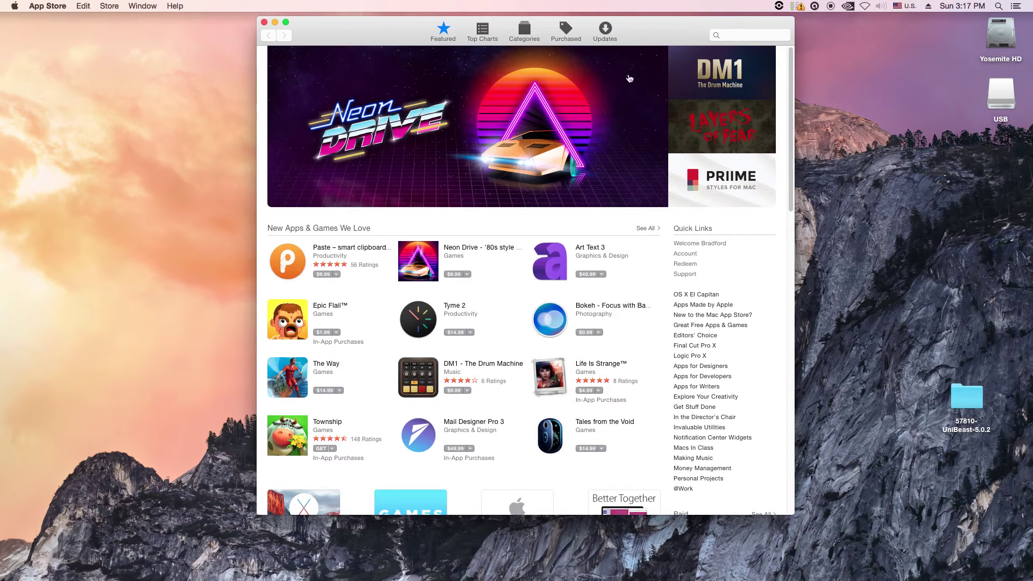
left_click(568, 30)
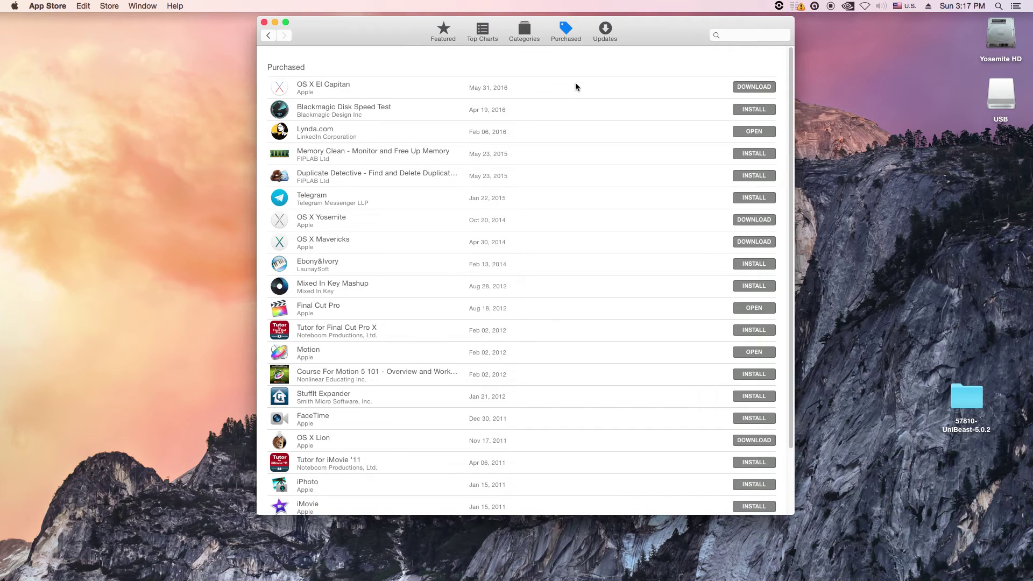
scroll(570, 200, "down", 3)
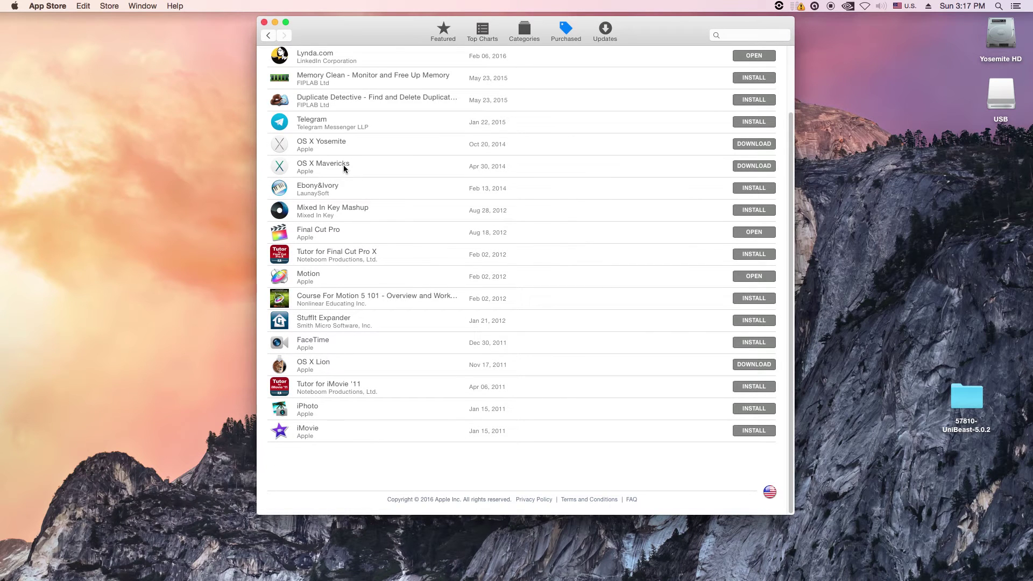
scroll(367, 153, "up", 3)
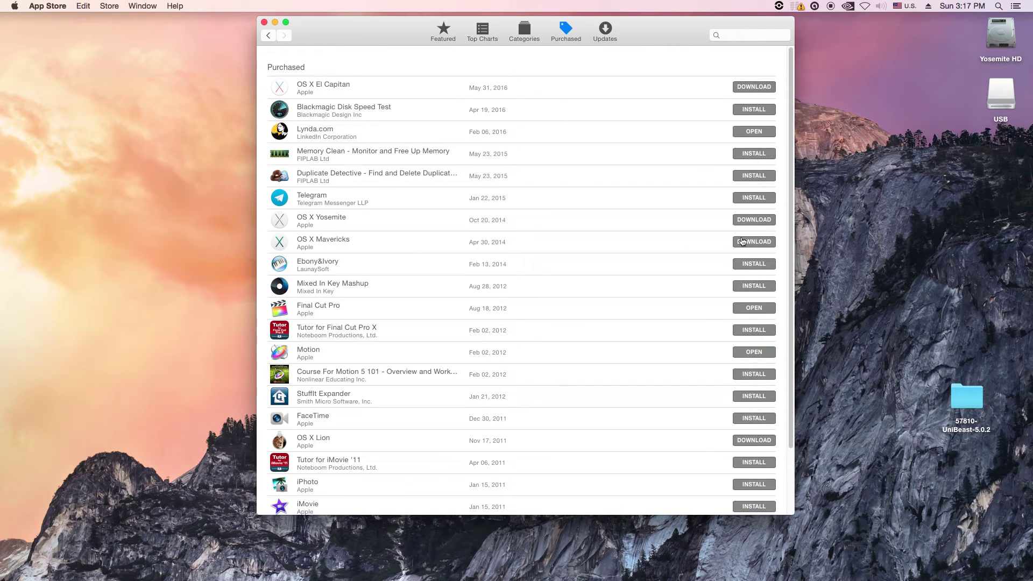
left_click(754, 221)
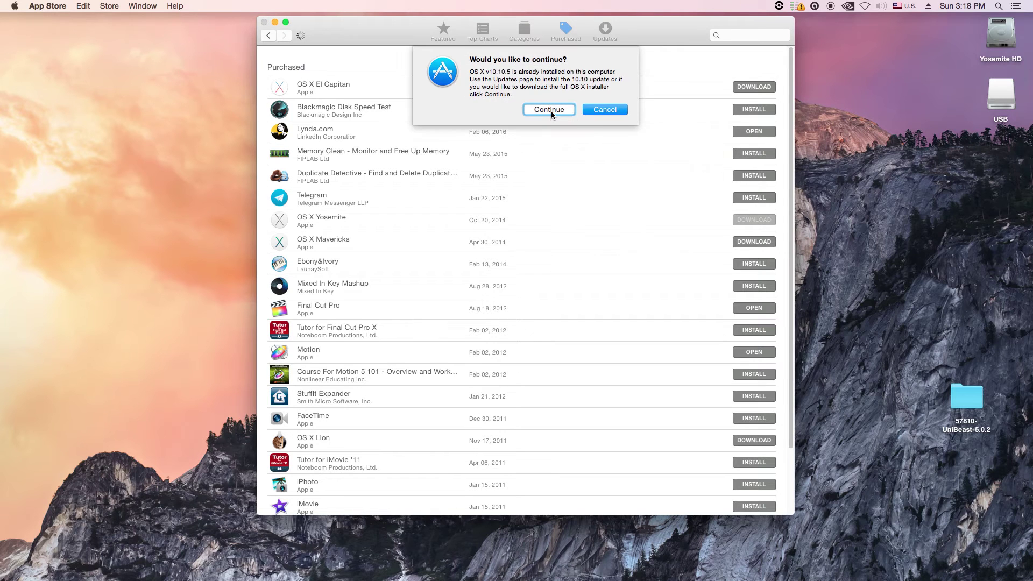
left_click(548, 109)
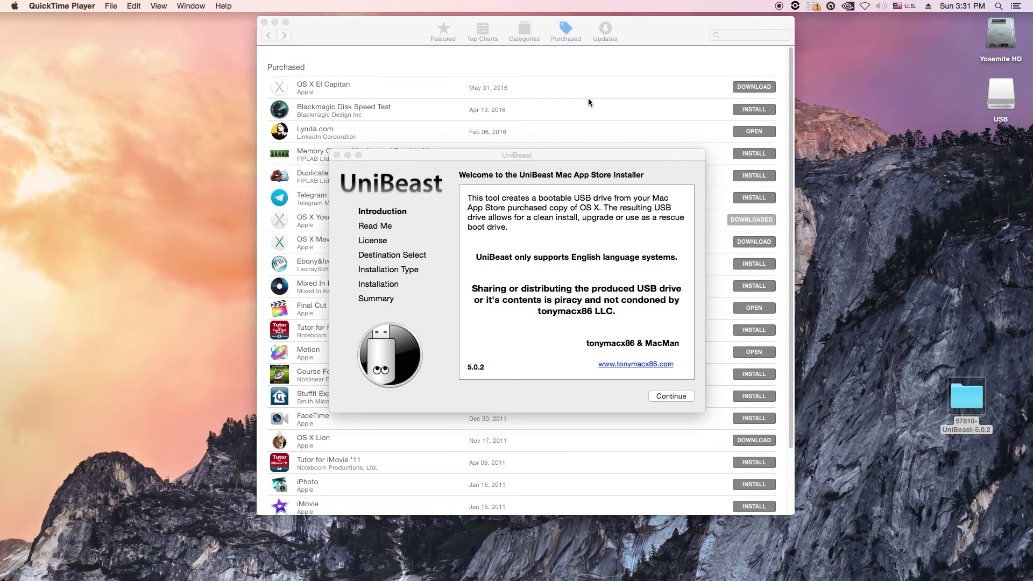
Quit the App Store so only UniBeast's welcome page remains.
left_click(676, 42)
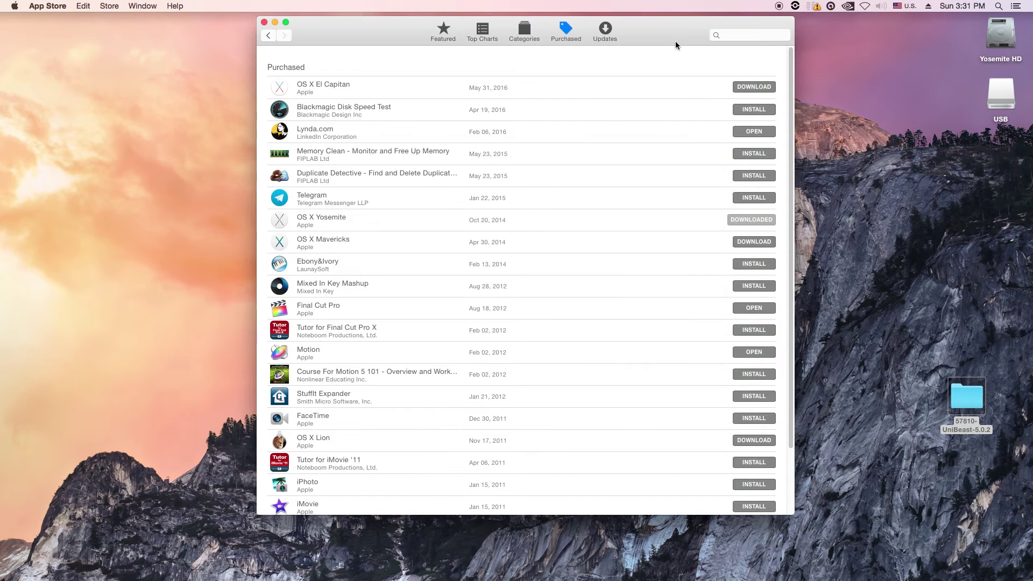
key("super+q")
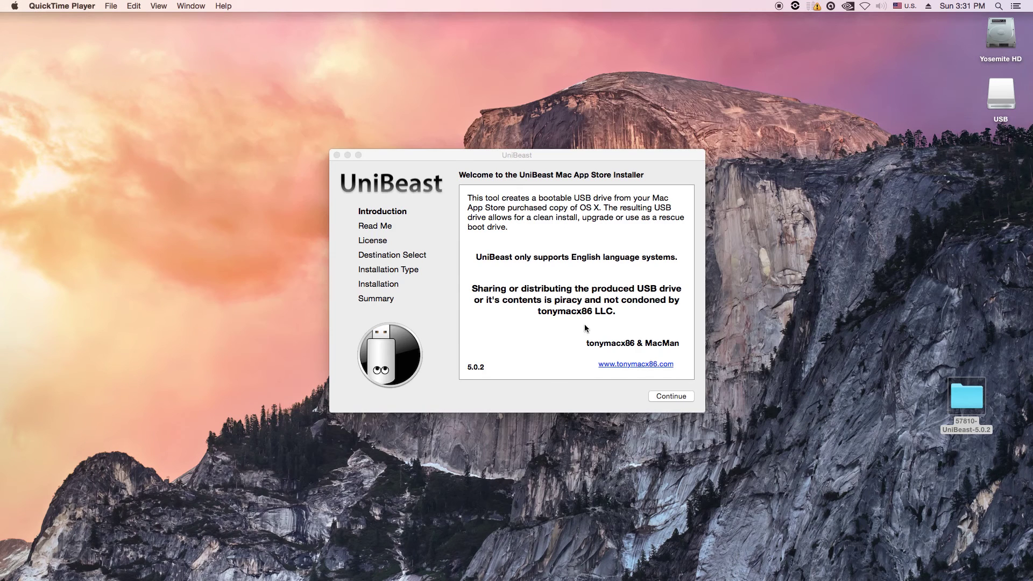
Move past UniBeast's introduction and read-me and agree to the licence.
left_click(549, 389)
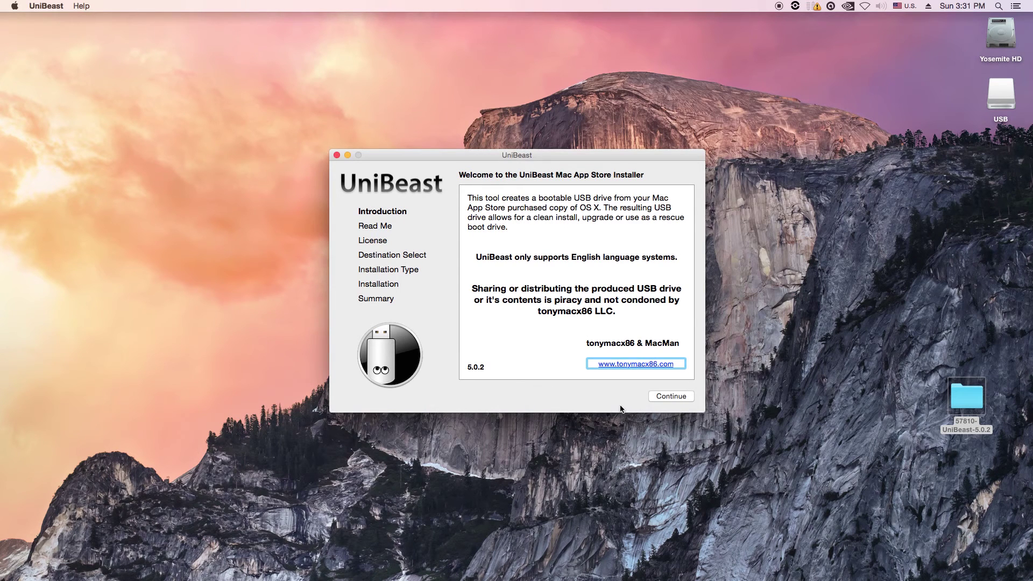
left_click(680, 398)
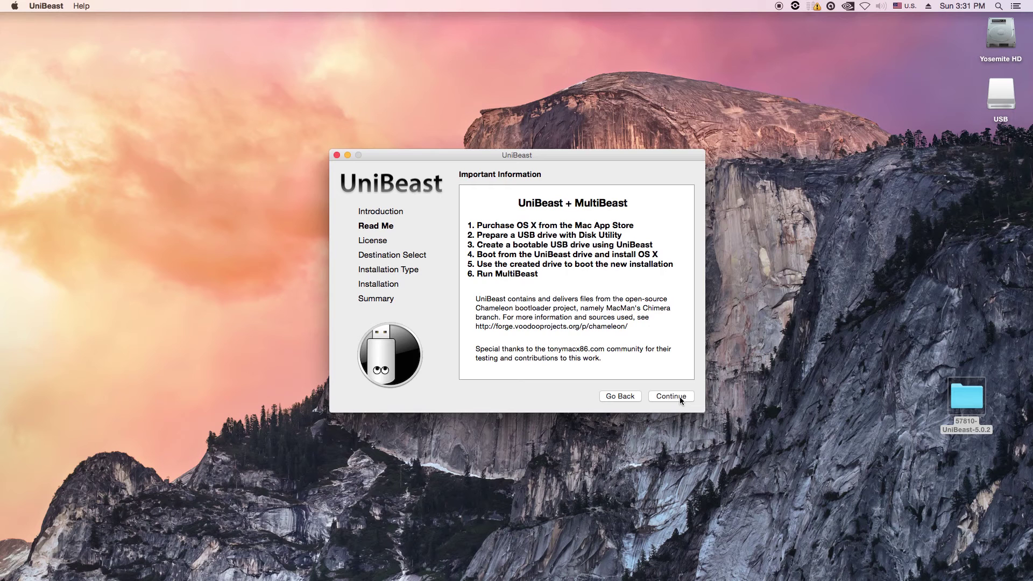
left_click(679, 396)
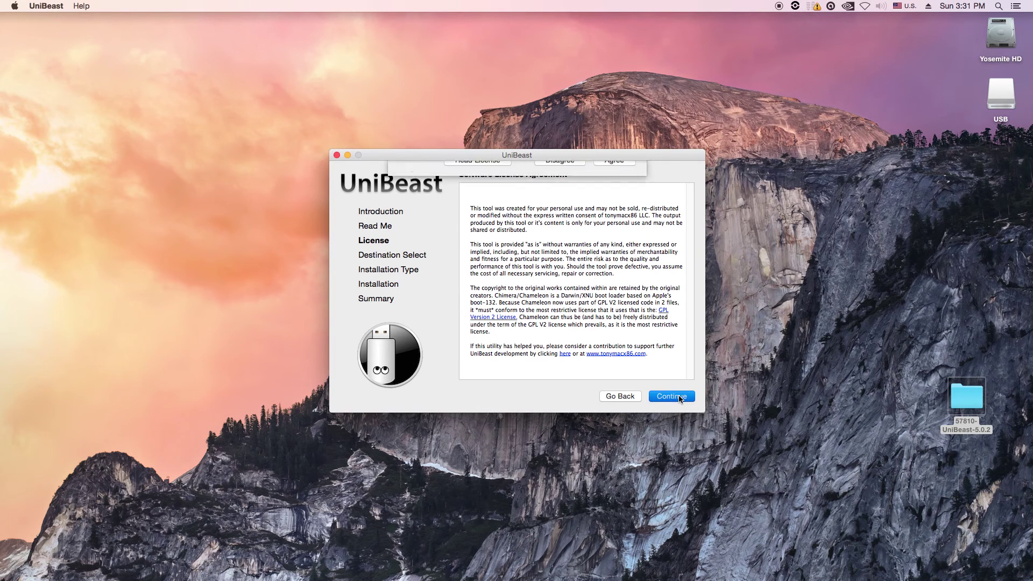
left_click(608, 220)
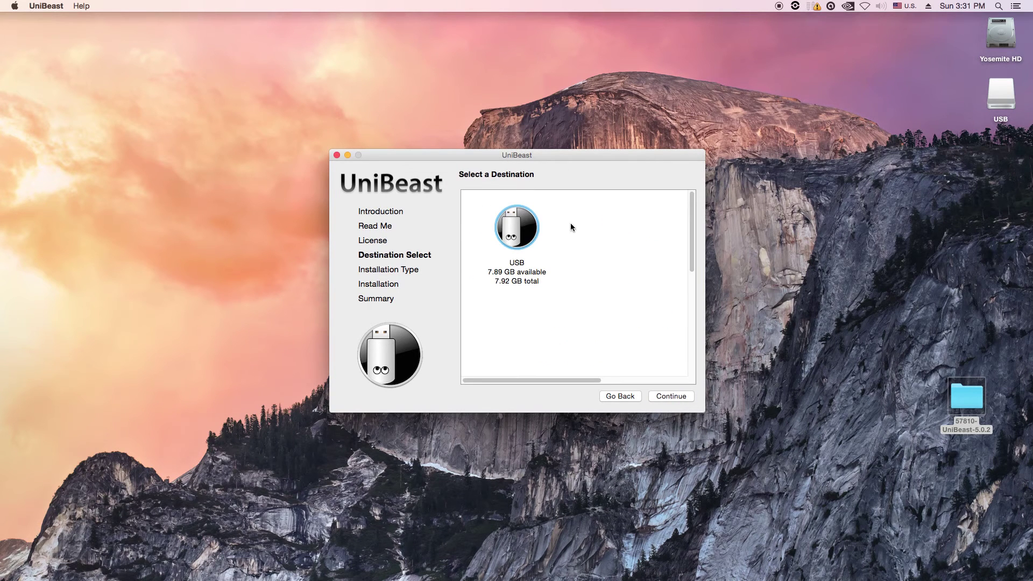
Choose the USB drive as destination and Yosemite as the OS to install.
left_click(527, 227)
left_click(677, 396)
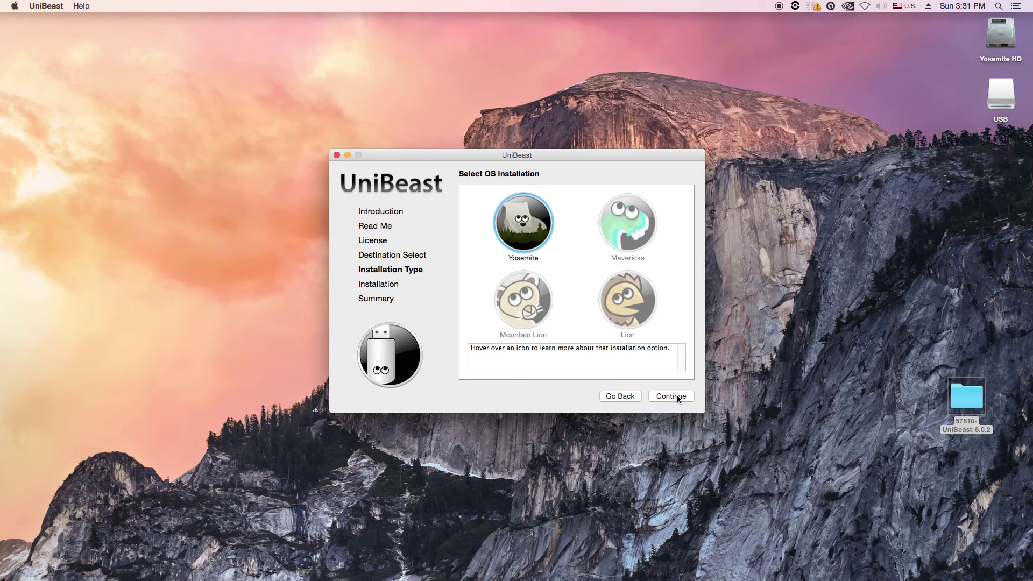
left_click(535, 235)
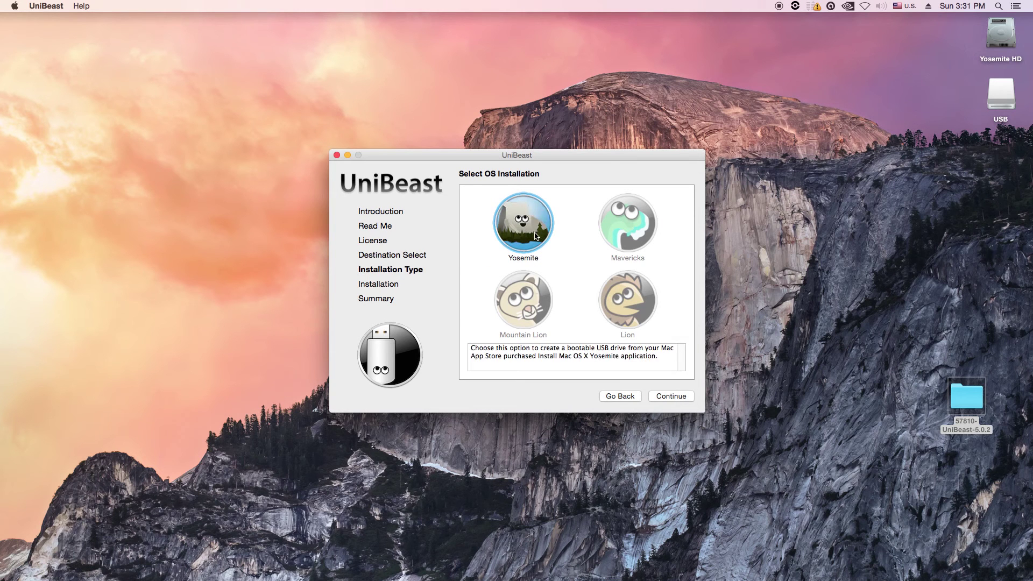
left_click(667, 395)
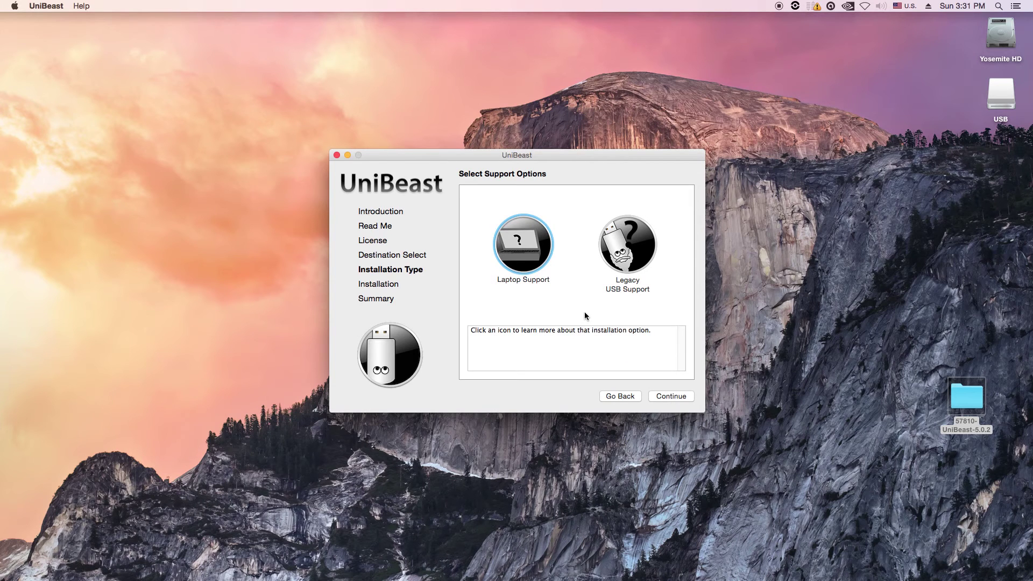
Enable Legacy USB Support, confirm the USB, Yosemite and Legacy options, and authorize with the admin password.
left_click(627, 245)
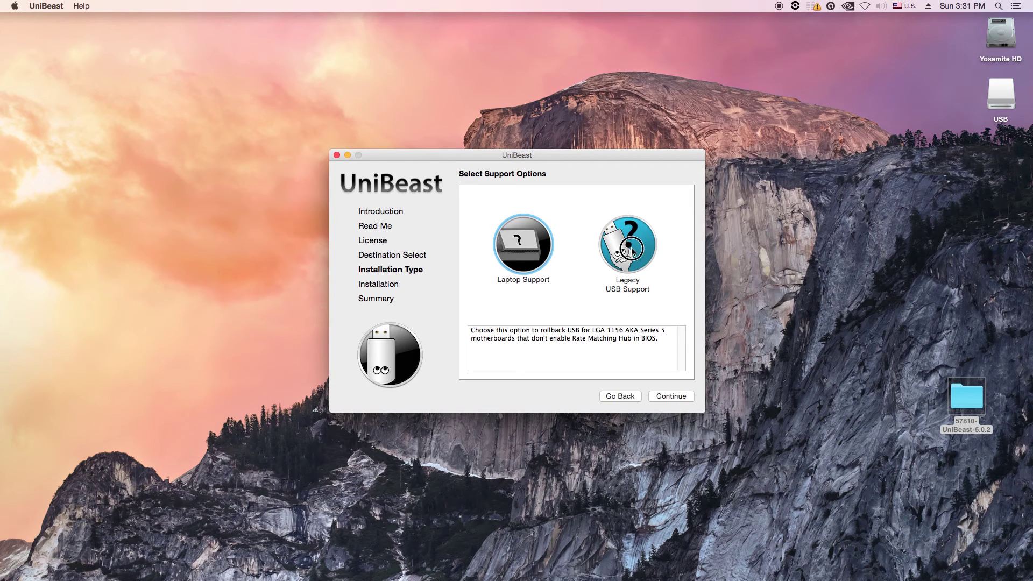
left_click(677, 396)
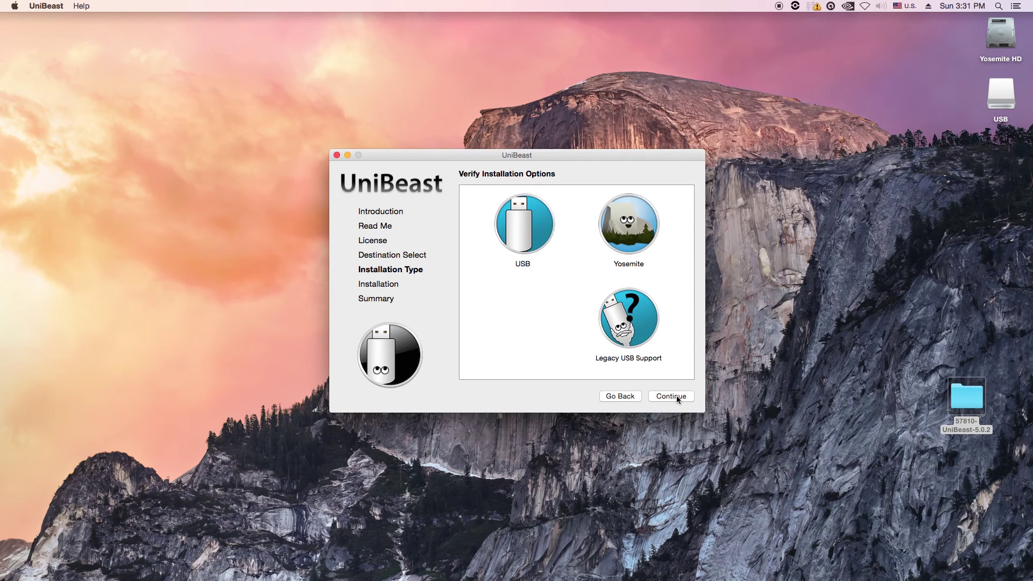
left_click(671, 398)
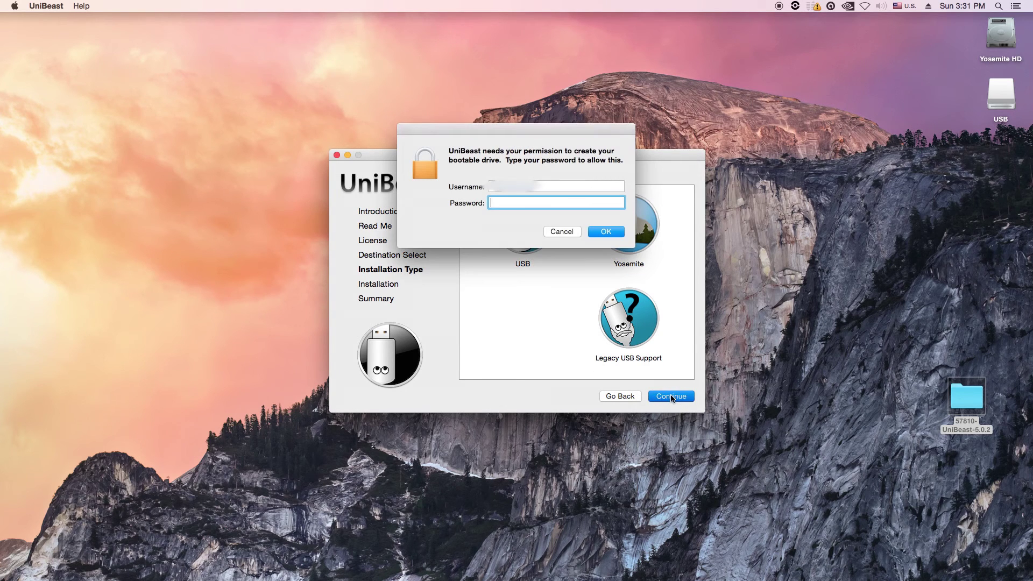
type("***")
type("*****")
type("******")
left_click(615, 233)
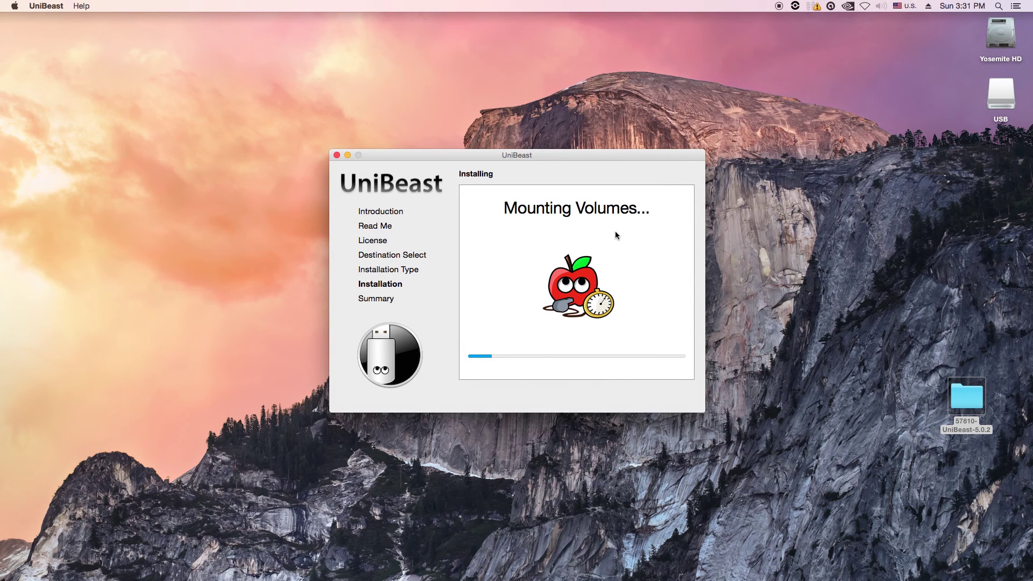